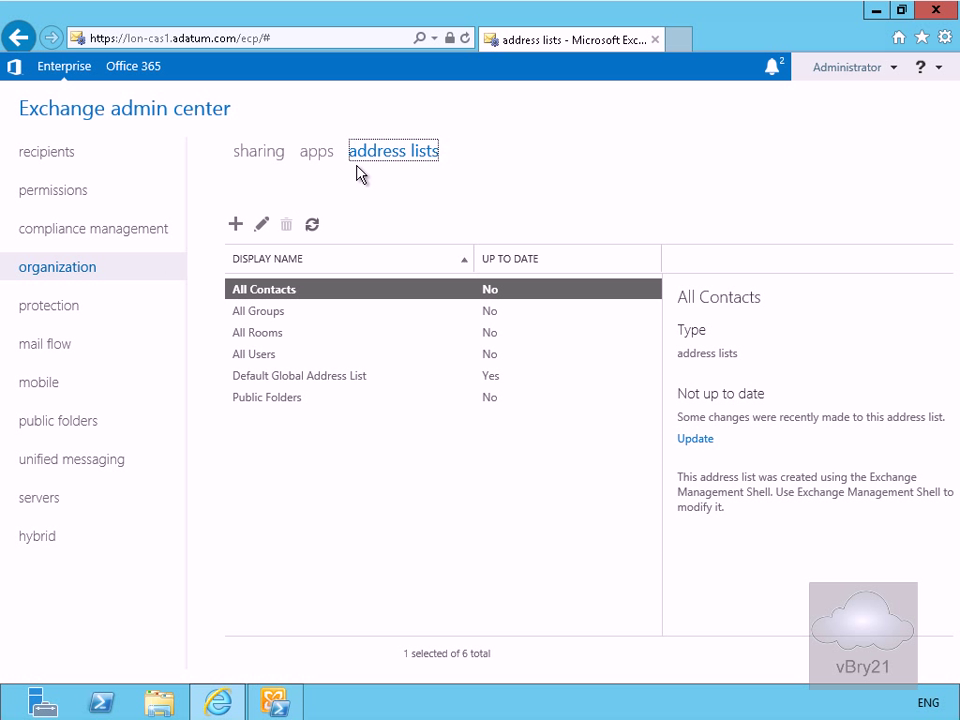
Create an address list named AllDeparments that includes only users with Exchange mailboxes, and save it.
left_click(237, 226)
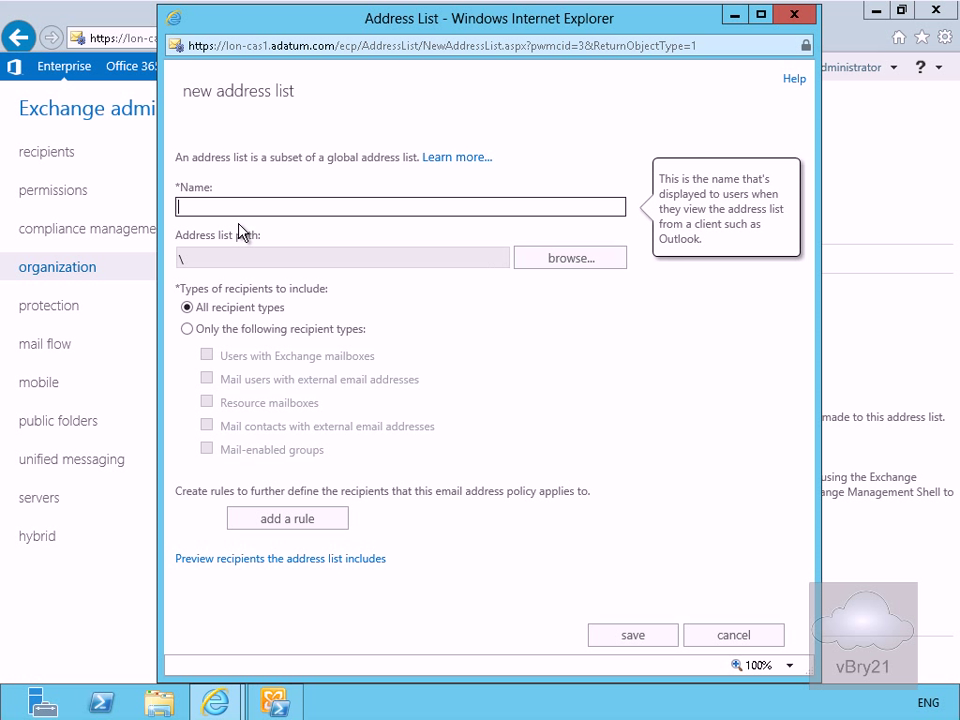
left_click(229, 207)
type("AllDepartments")
left_click(224, 332)
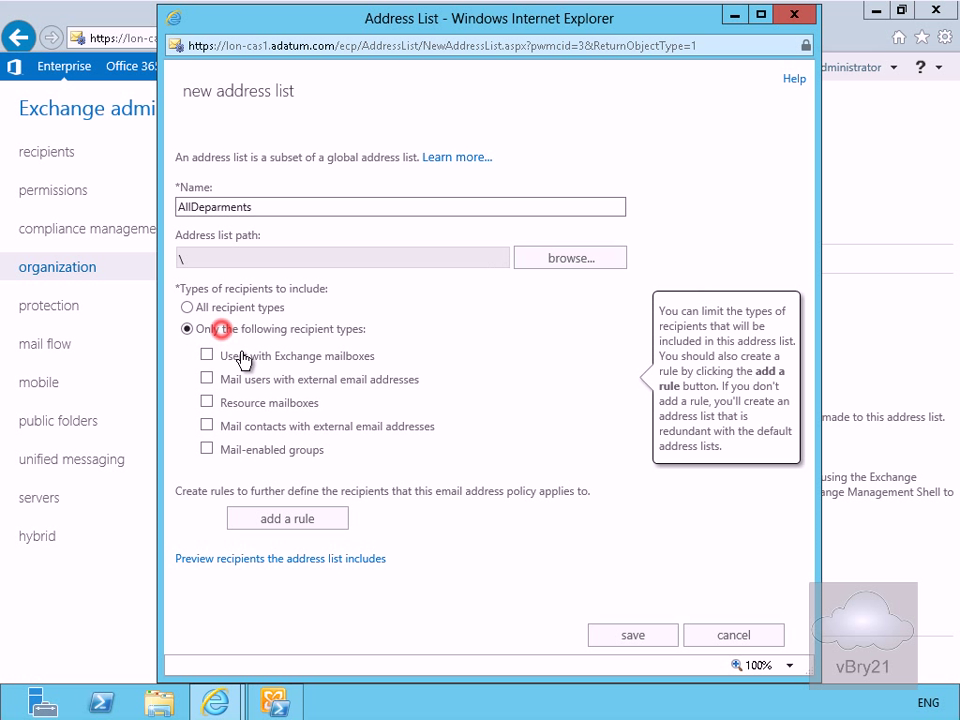
left_click(241, 358)
left_click(621, 640)
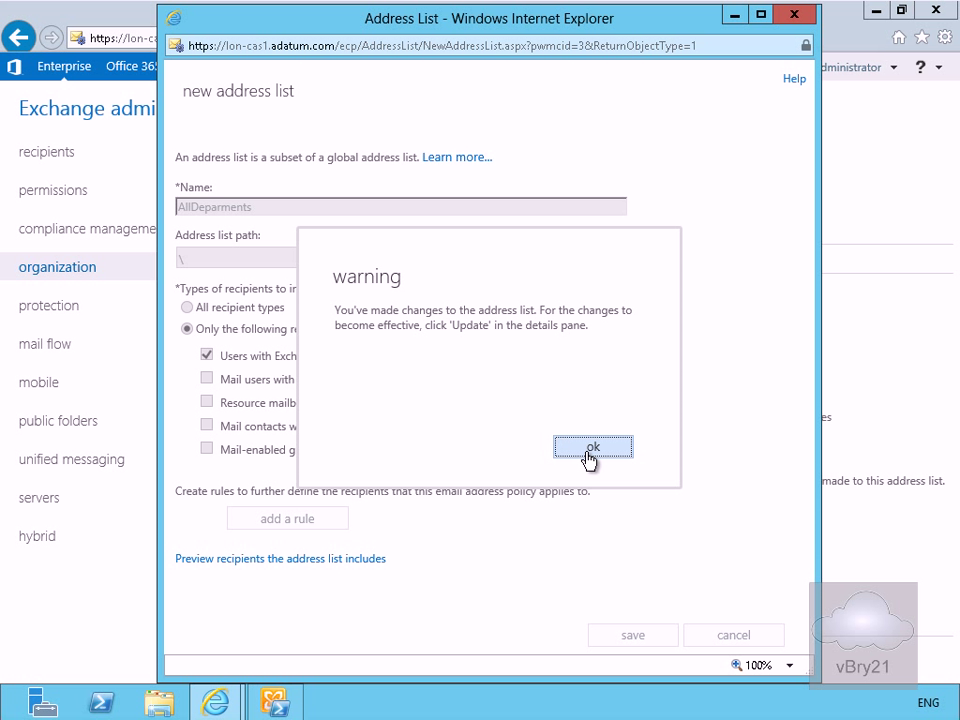
left_click(590, 455)
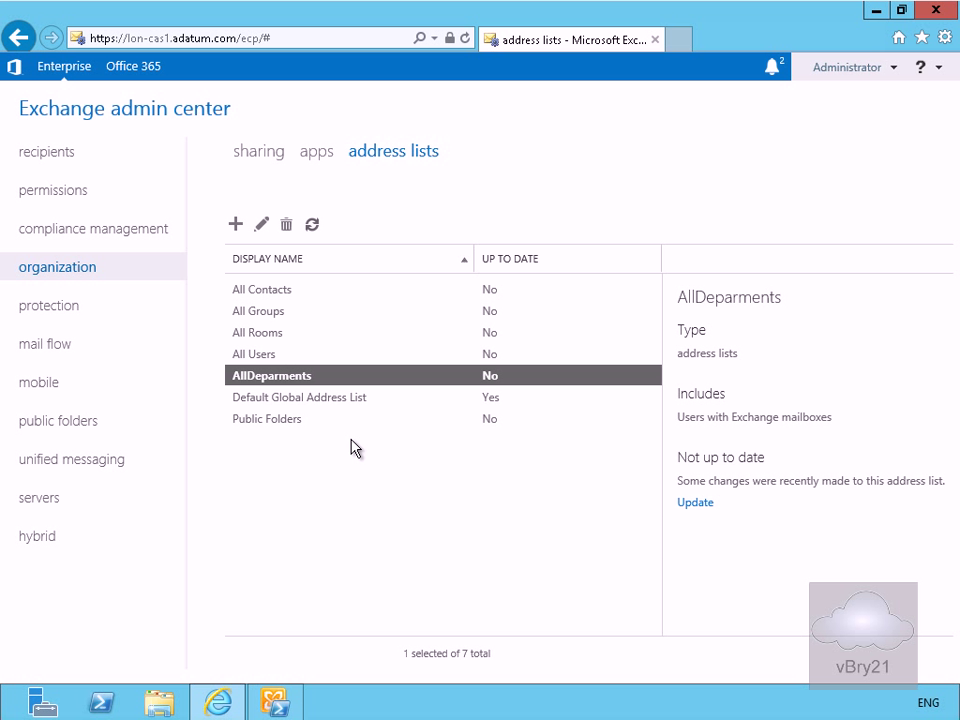
Start a new address list named Research under the \AllDeparments path, limited to users with Exchange mailboxes.
left_click(238, 226)
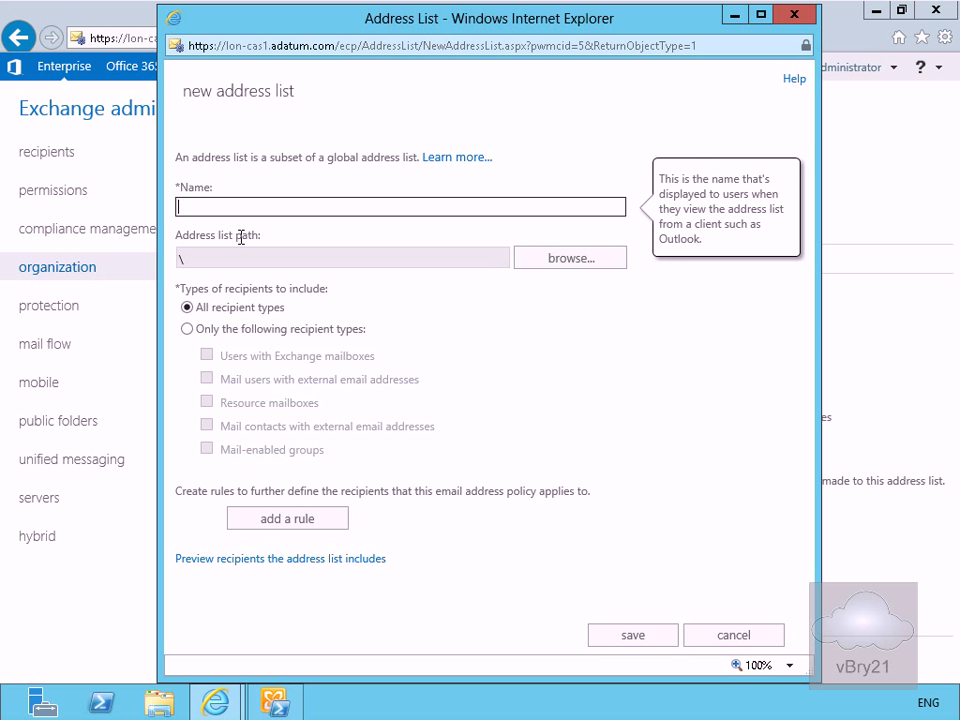
type("Research")
left_click(542, 260)
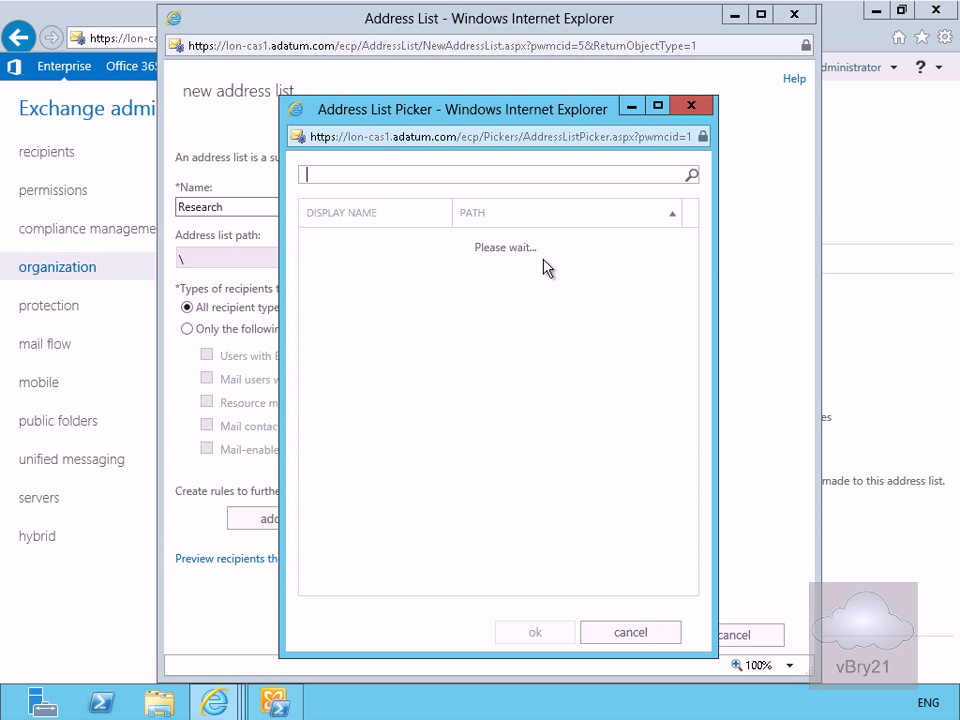
left_click(389, 333)
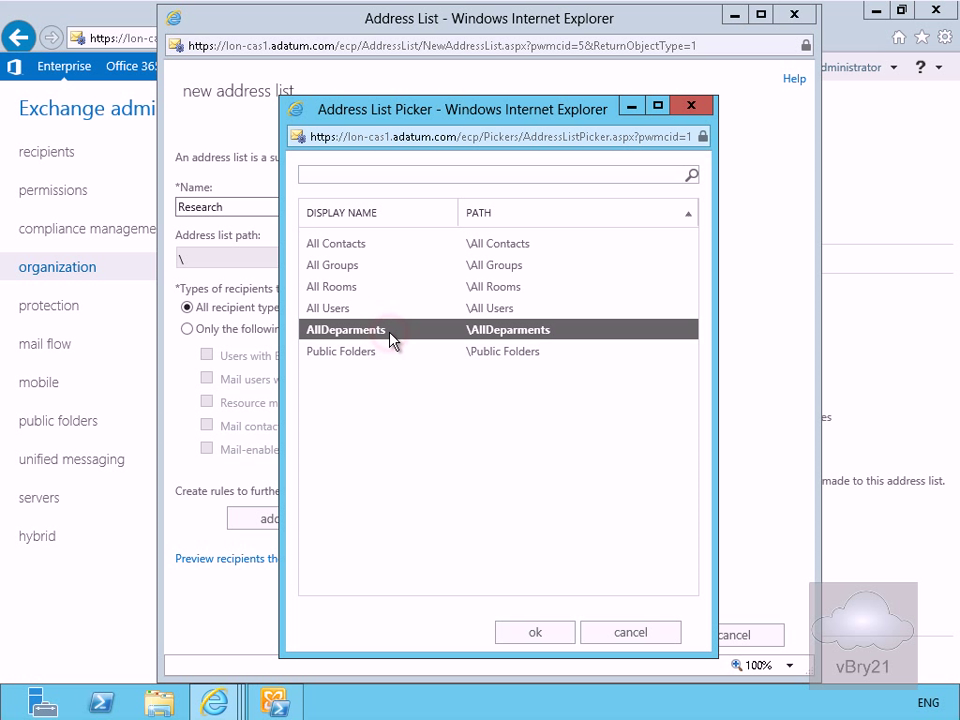
left_click(551, 632)
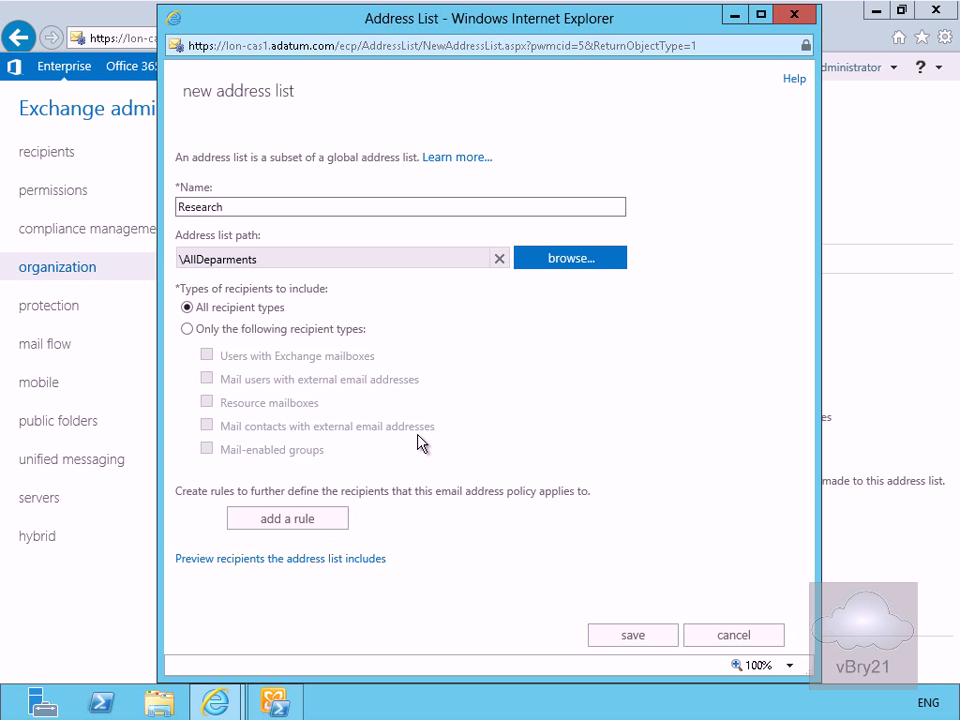
left_click(186, 328)
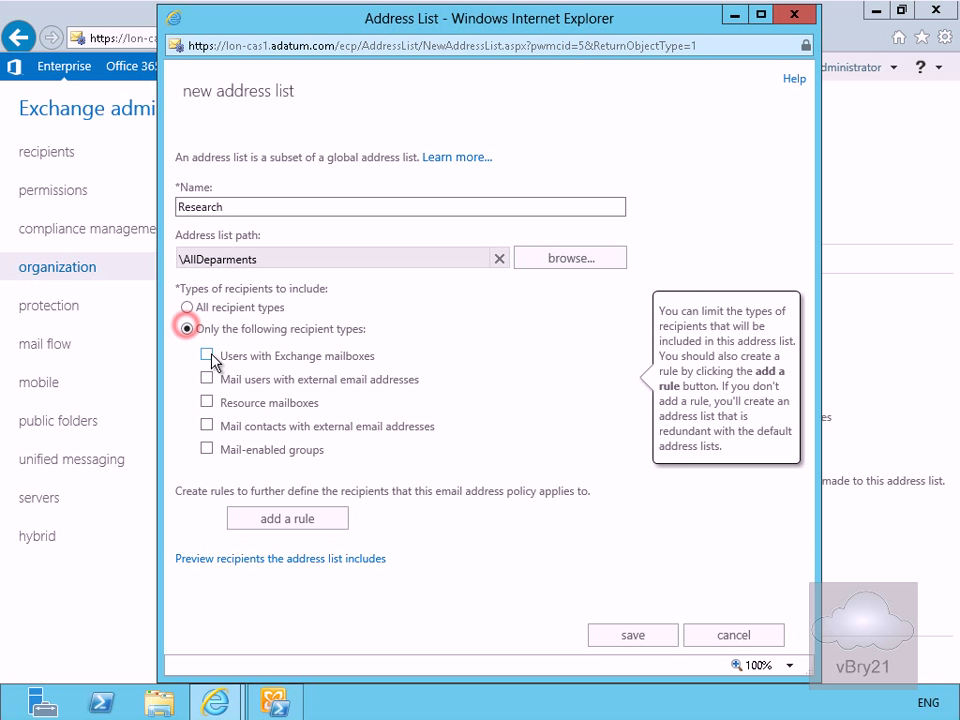
left_click(207, 356)
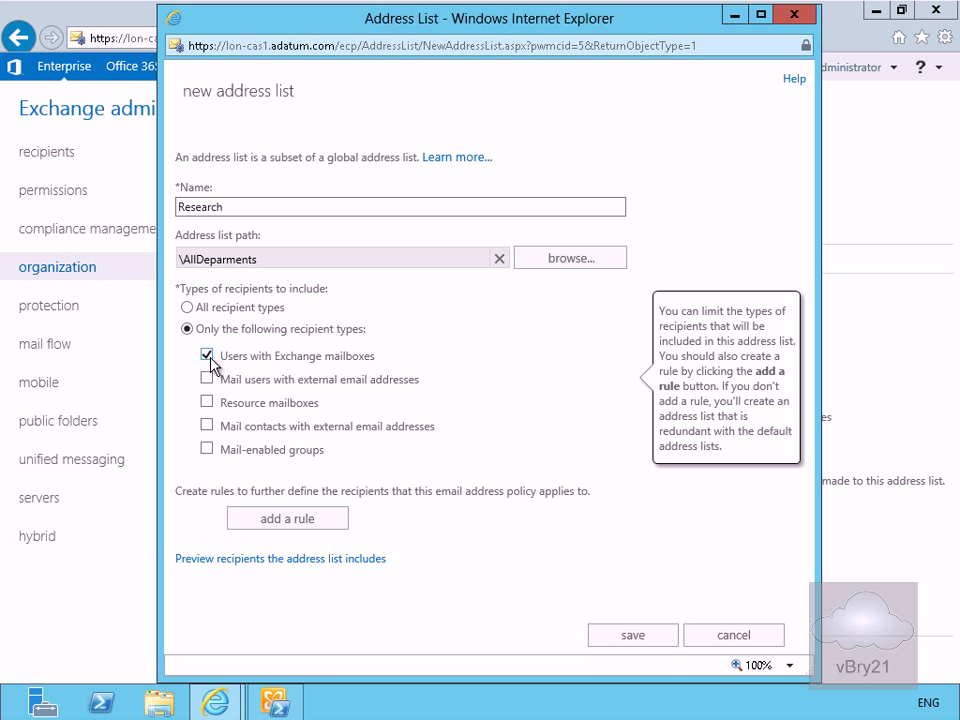
Add a rule to the Research address list that matches the Department value Research.
left_click(282, 524)
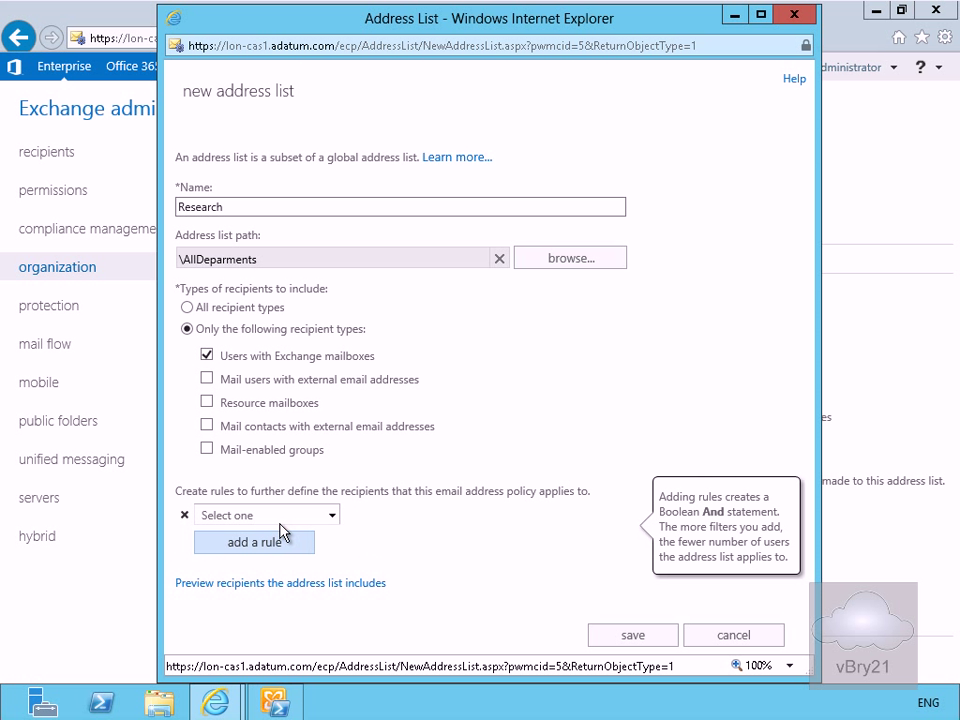
left_click(334, 516)
left_click(260, 419)
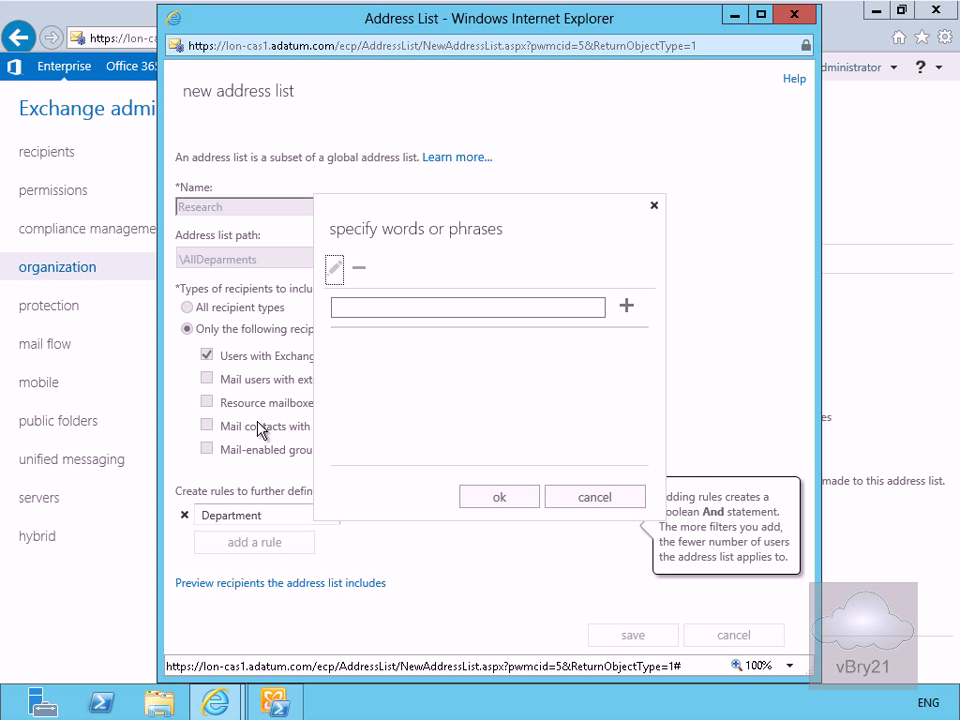
left_click(355, 307)
type("Research")
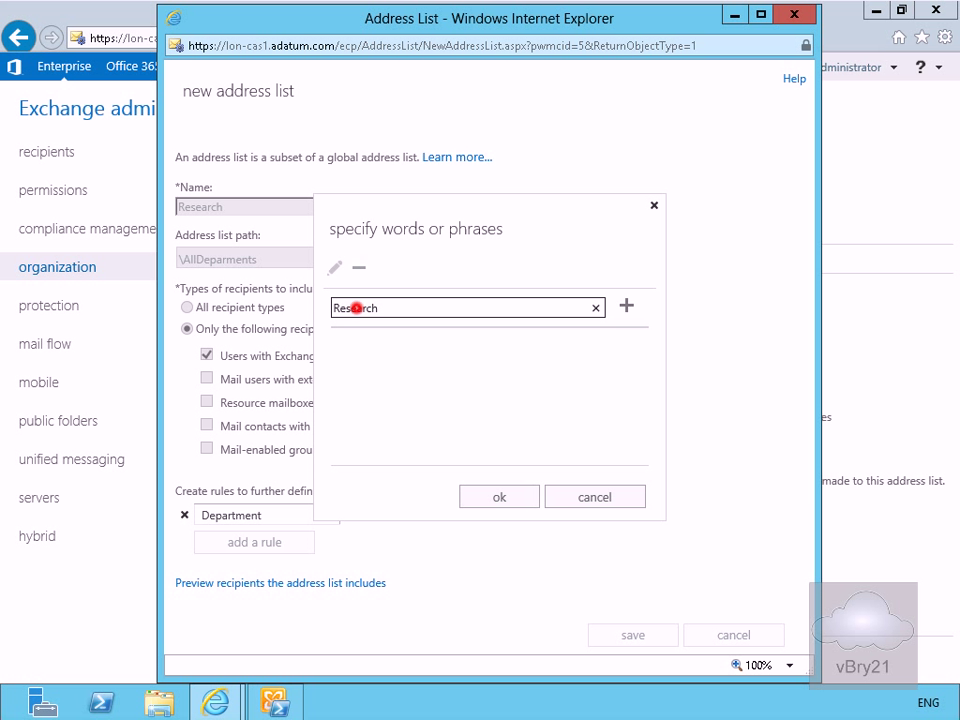
left_click(627, 306)
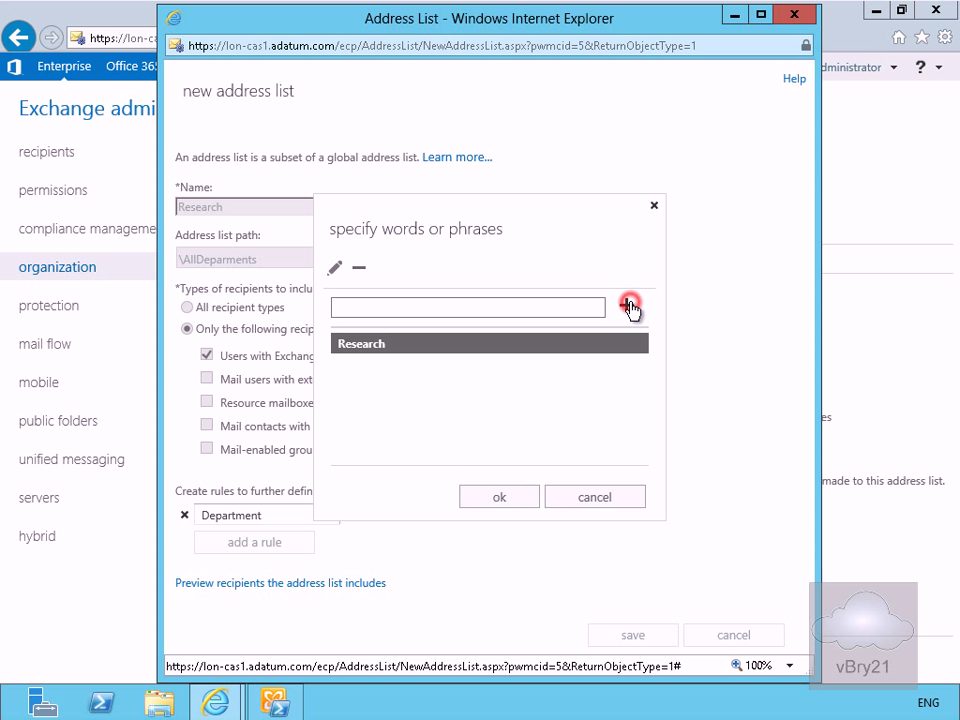
left_click(503, 497)
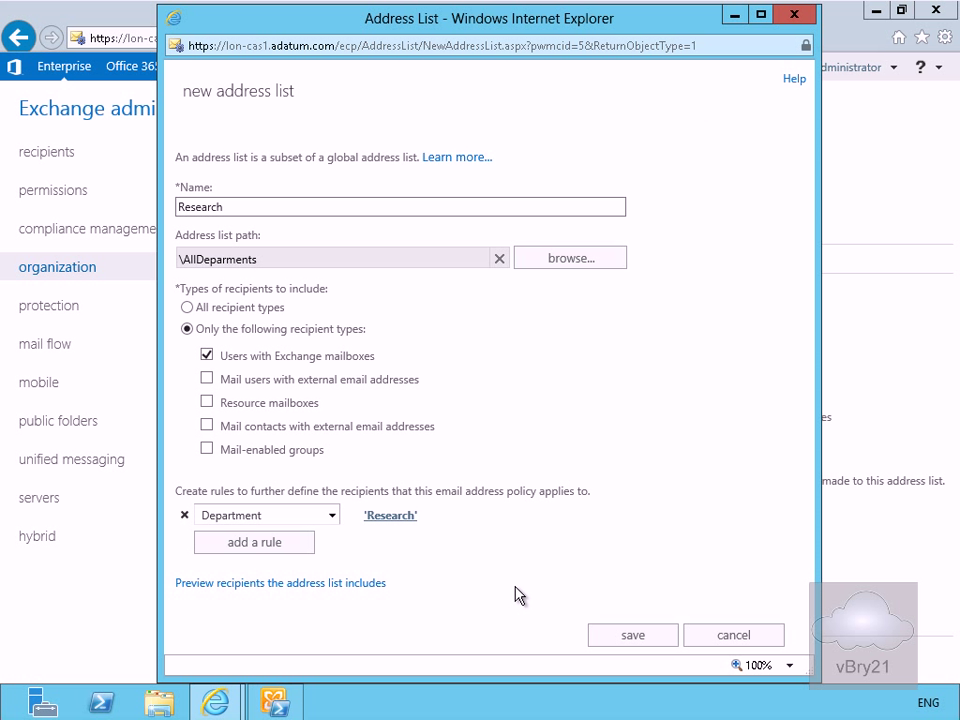
Preview the recipients the Research address list includes, then save the list.
left_click(297, 588)
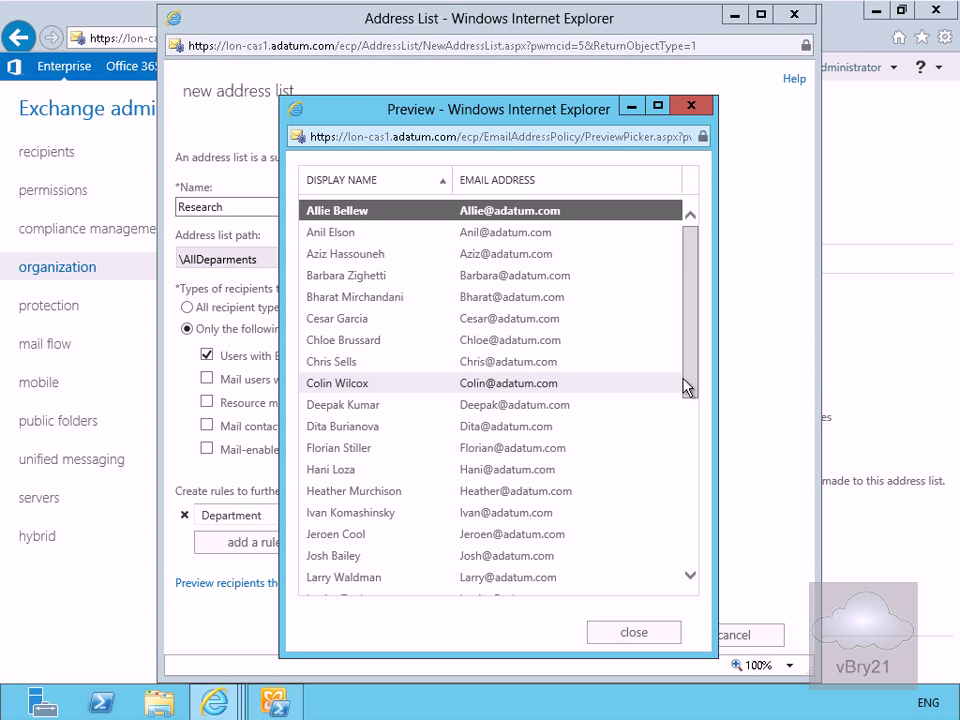
left_click_drag(688, 388, 691, 562)
left_click(662, 636)
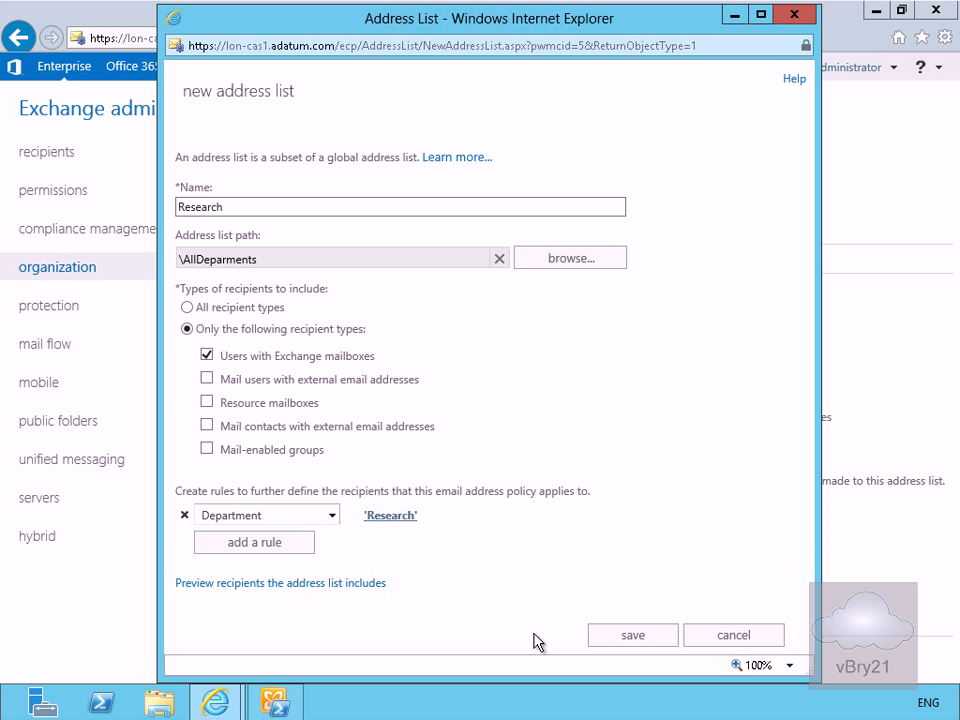
left_click(620, 636)
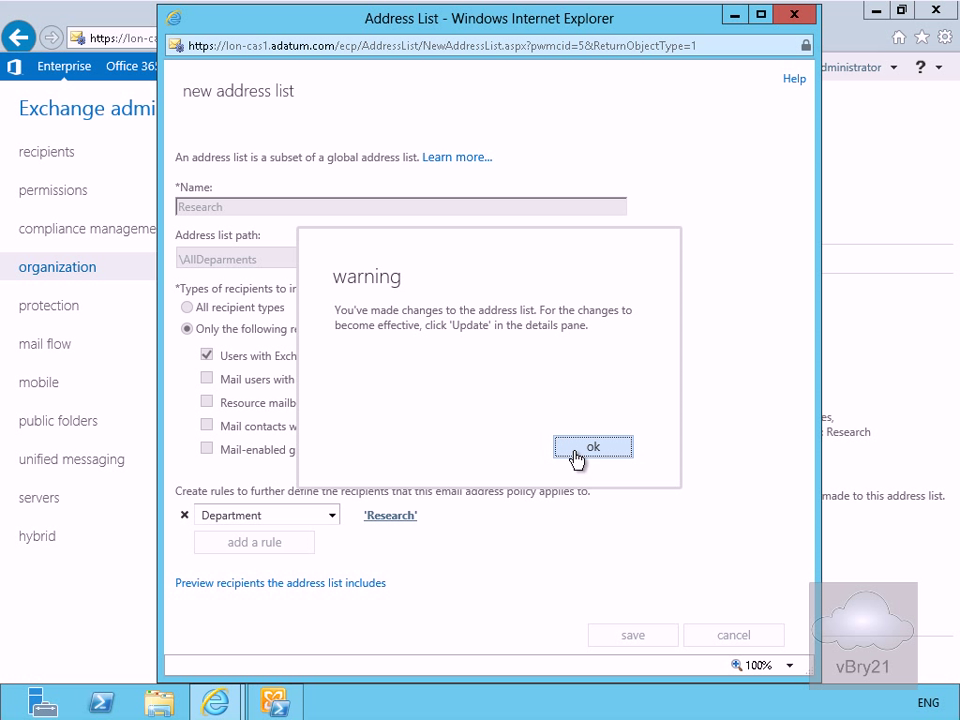
left_click(576, 458)
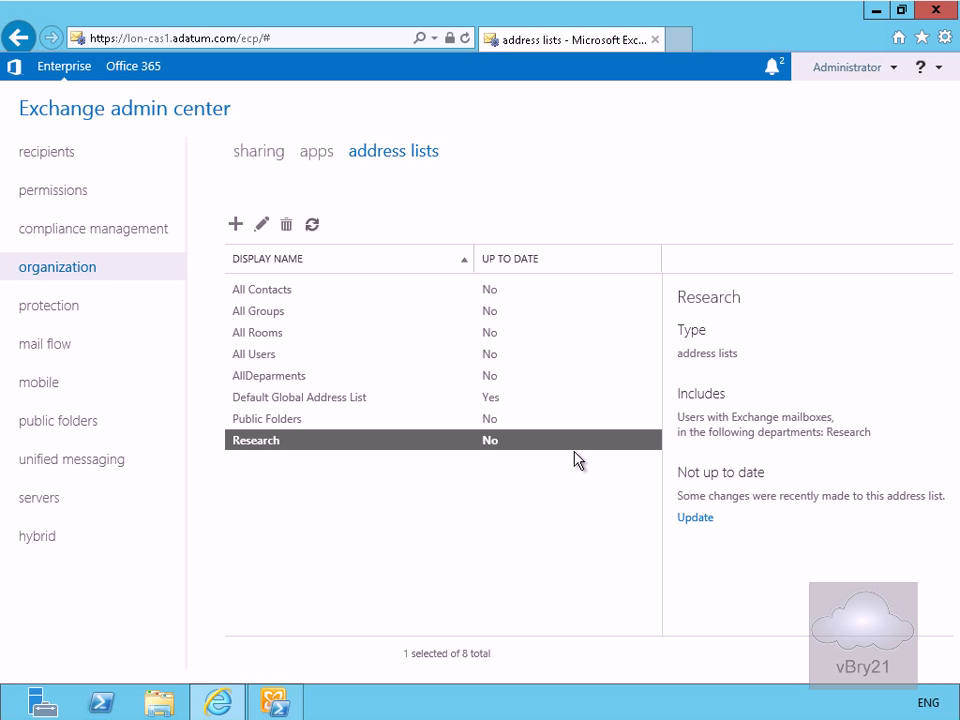
Update the Research and AllDeparments address lists so their recent changes take effect.
left_click(693, 517)
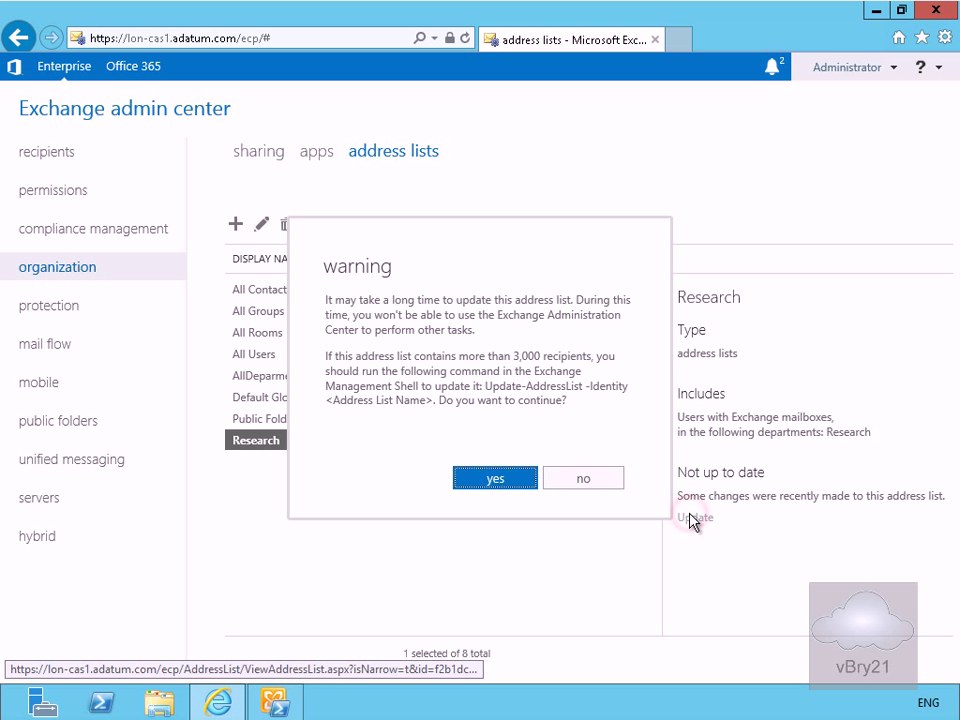
left_click(510, 479)
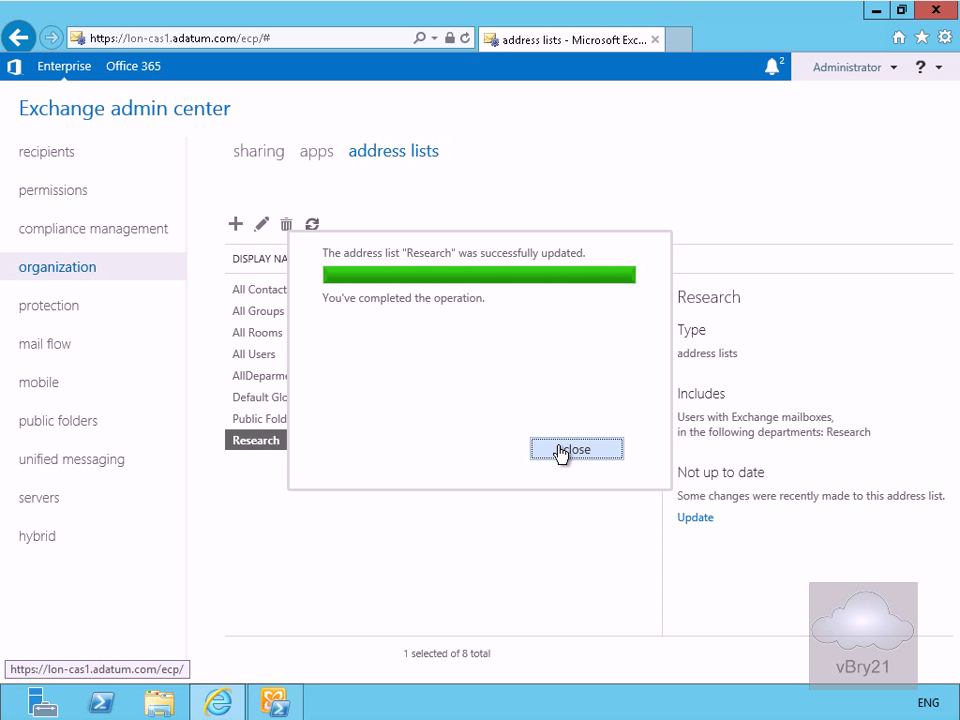
left_click(556, 447)
left_click(272, 374)
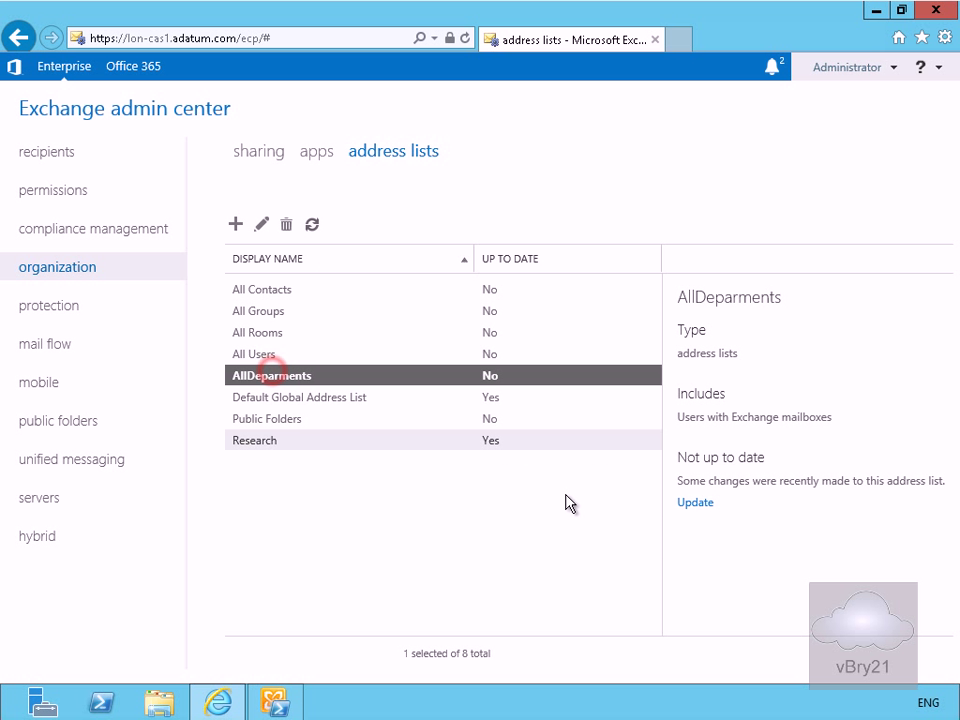
left_click(696, 502)
left_click(504, 480)
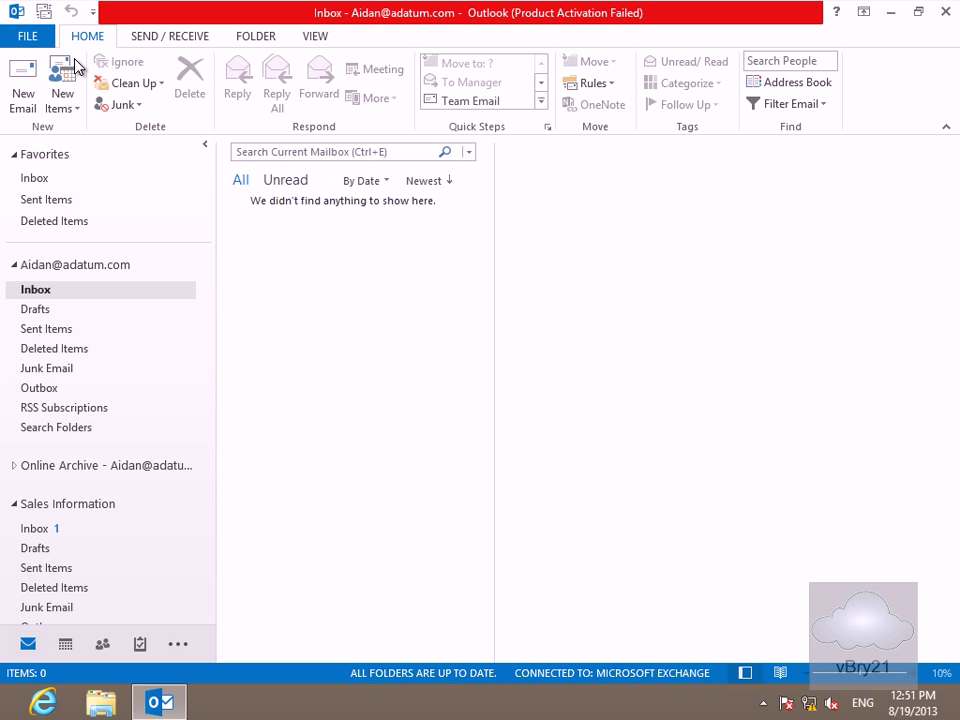
In Outlook, download the changes to the offline address book for the Default Global Address List.
left_click(188, 38)
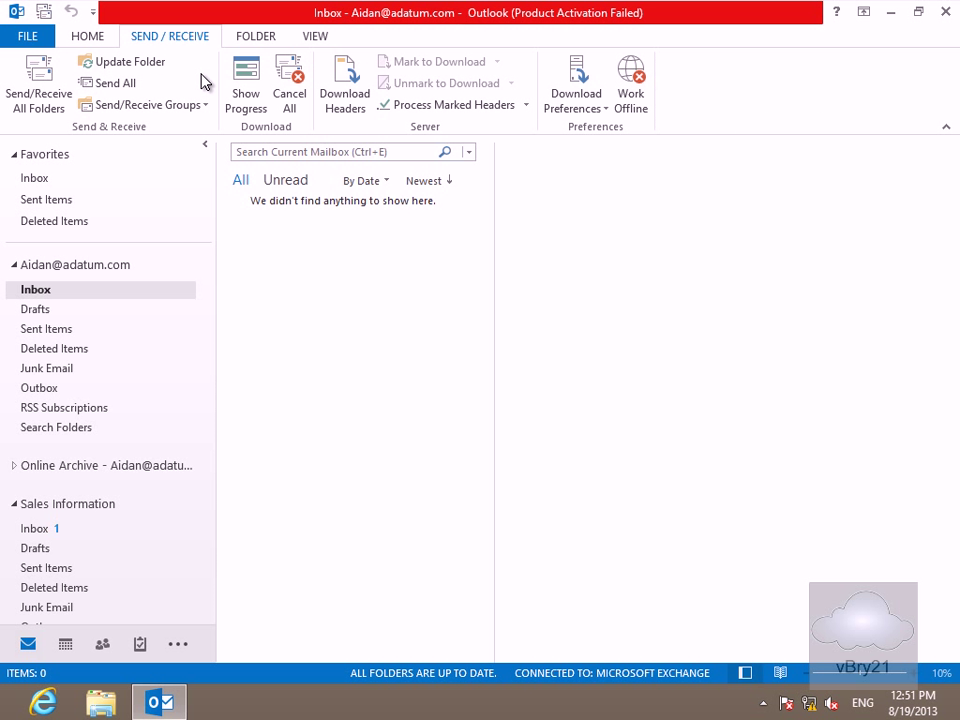
left_click(205, 106)
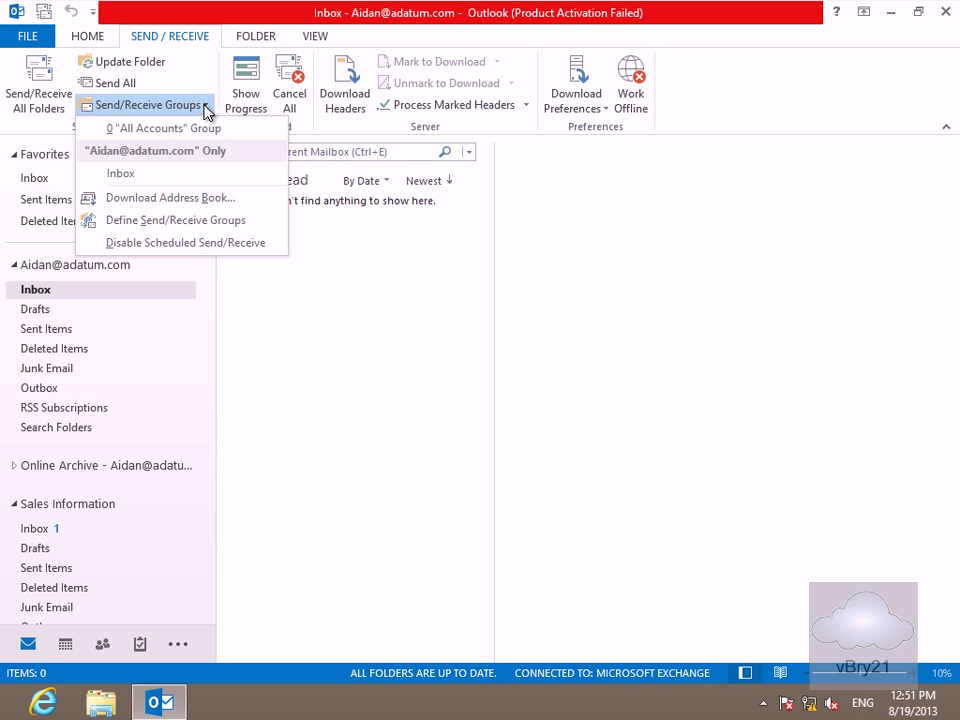
left_click(201, 198)
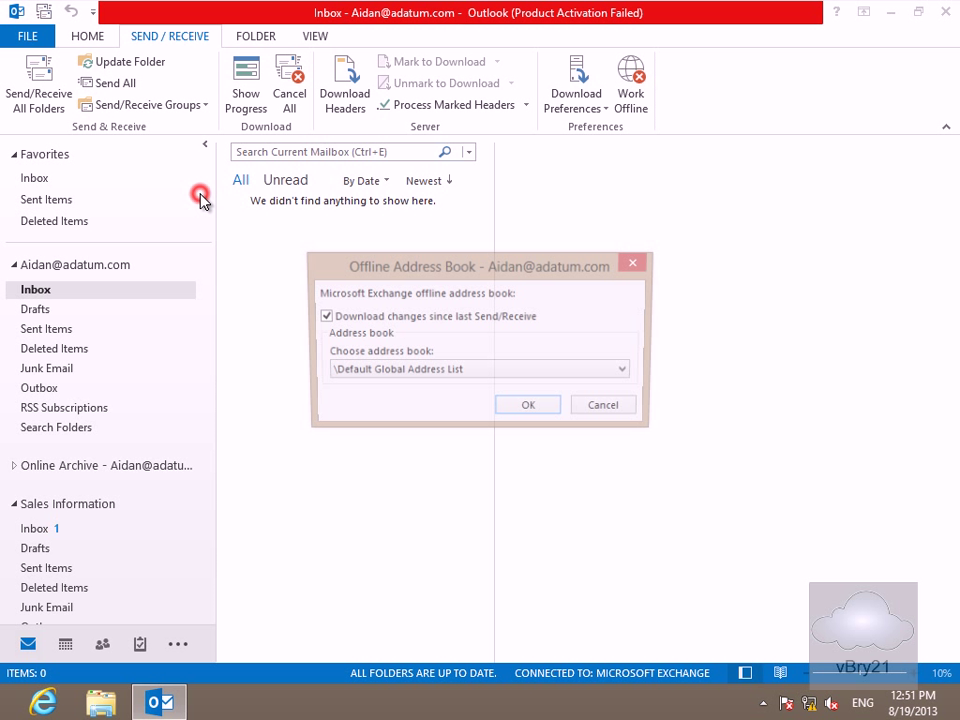
left_click(530, 409)
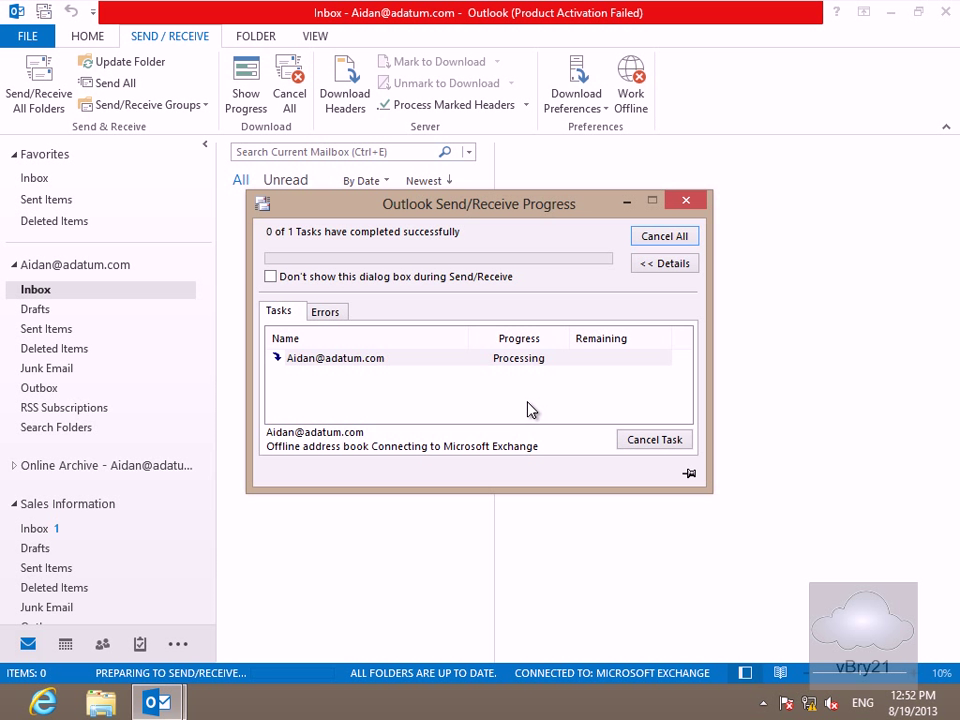
Open the address book and display the Research list under AllDeparments.
left_click(85, 40)
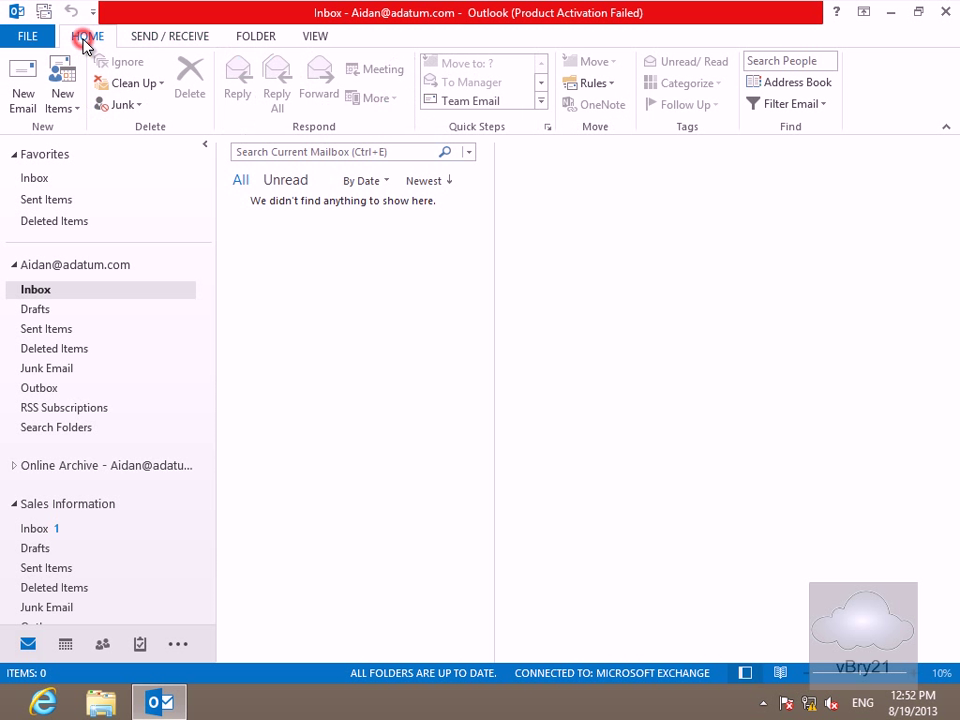
left_click(792, 86)
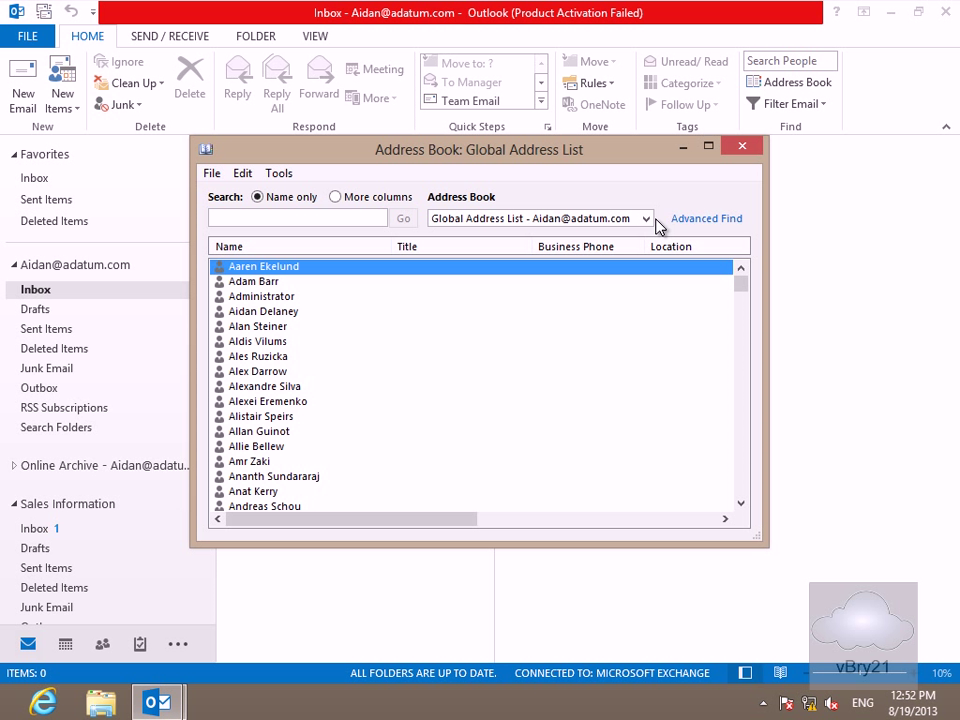
left_click(646, 218)
left_click(525, 340)
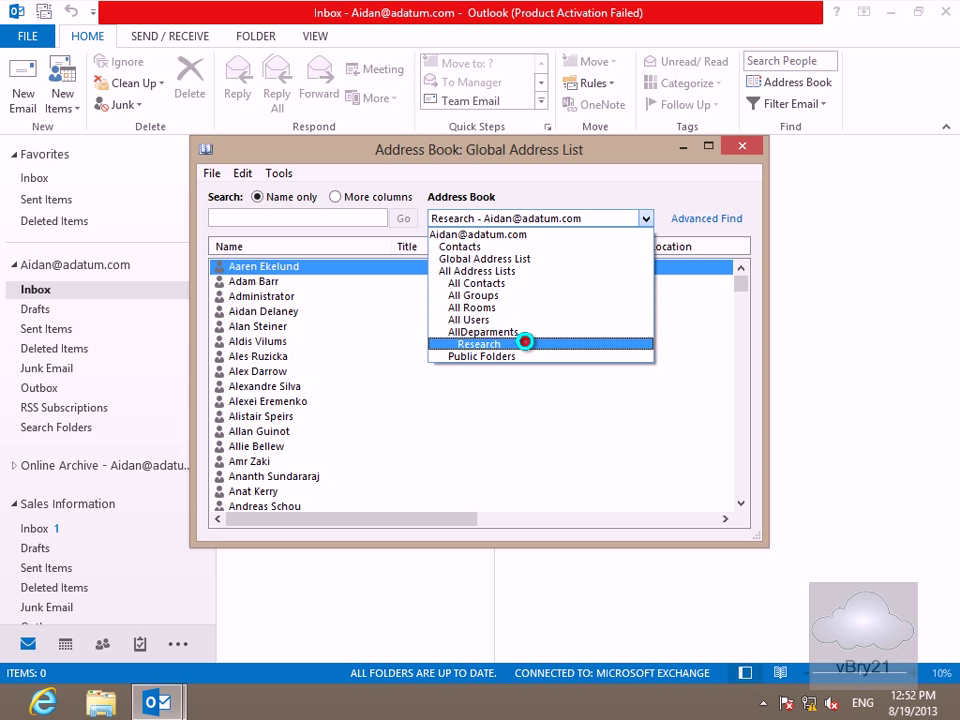